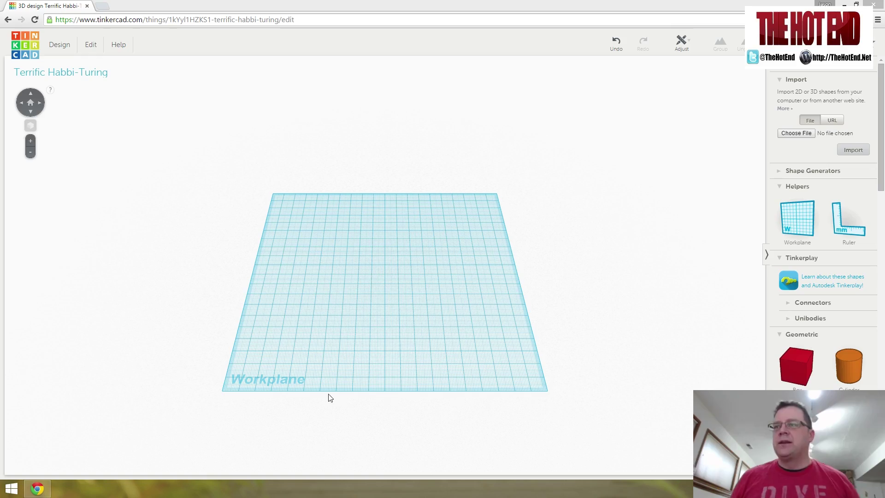
Place a box on the workplane and reshape it into a long, thin, narrow strip.
drag(796, 367, 343, 317)
scroll(341, 330, up, 5)
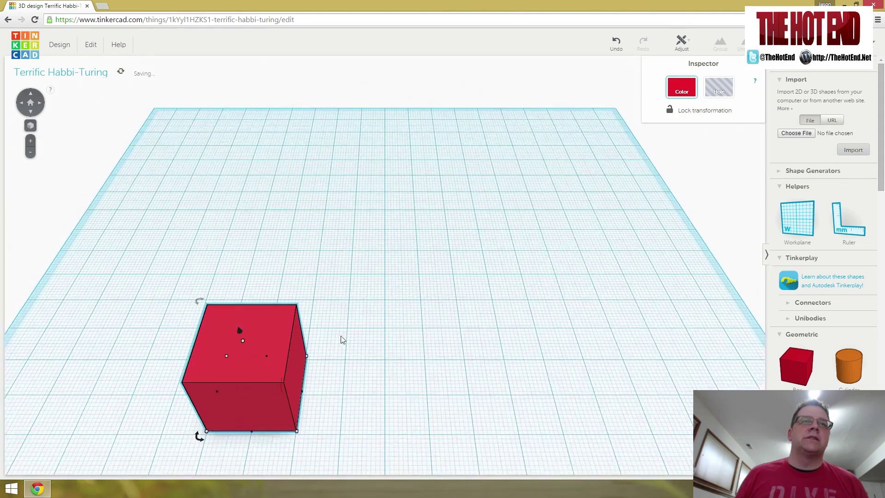
drag(300, 398, 432, 408)
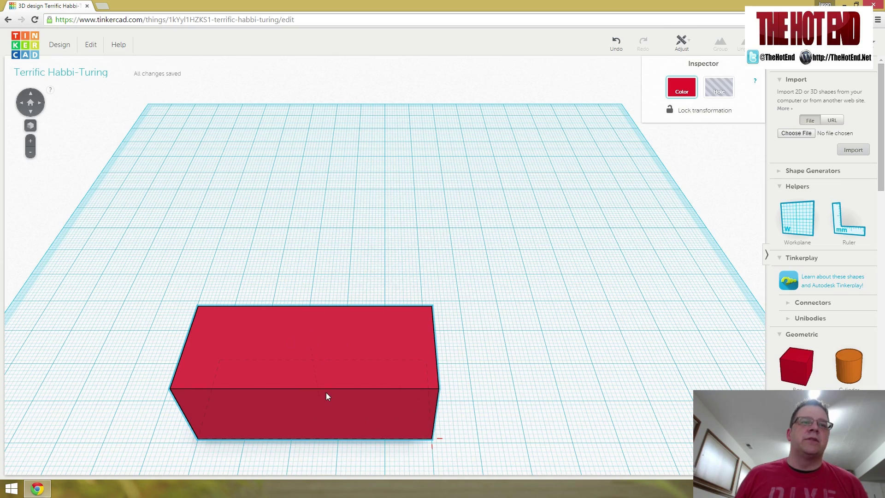
right_drag(325, 392, 369, 431)
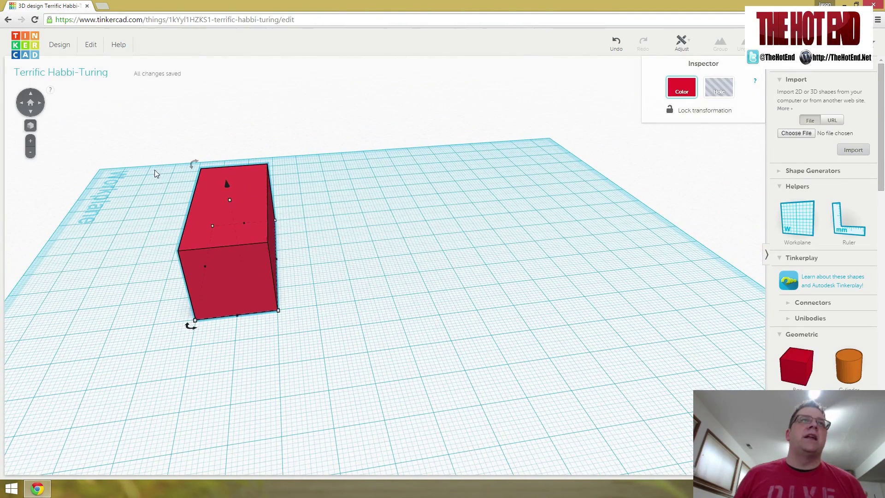
drag(231, 205, 233, 263)
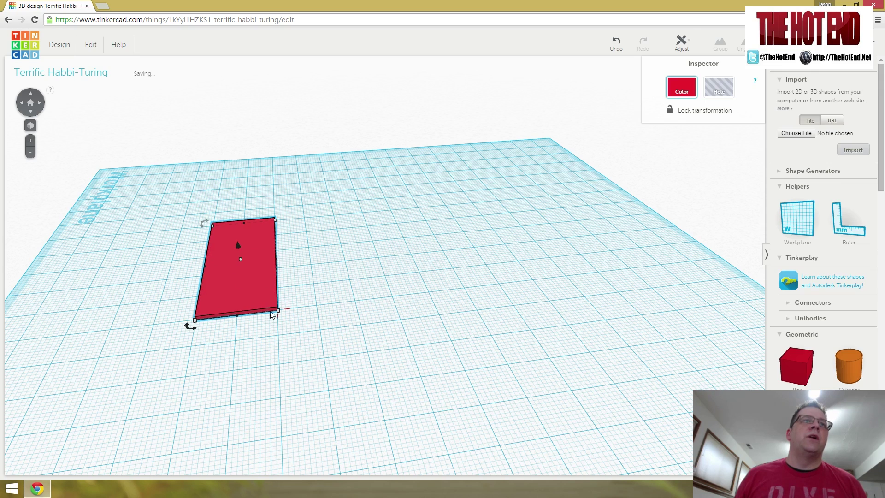
drag(278, 310, 243, 319)
click(268, 289)
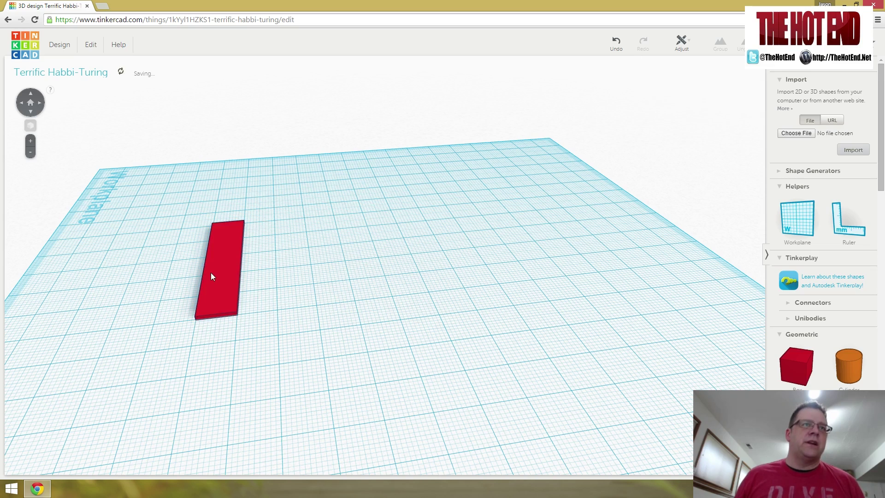
Duplicate the thin strip along its long edge and reshape the copy into a narrow upright wall 10 mm high.
click(225, 292)
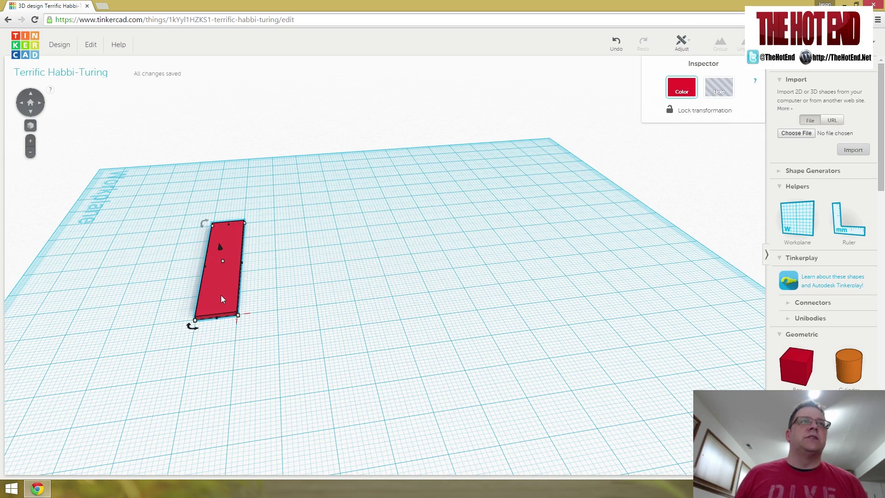
drag(221, 295, 250, 317)
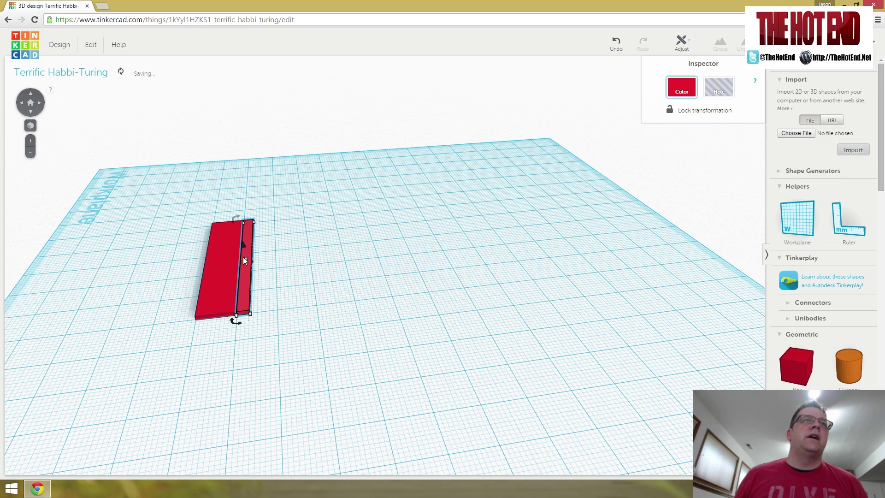
drag(245, 258, 240, 231)
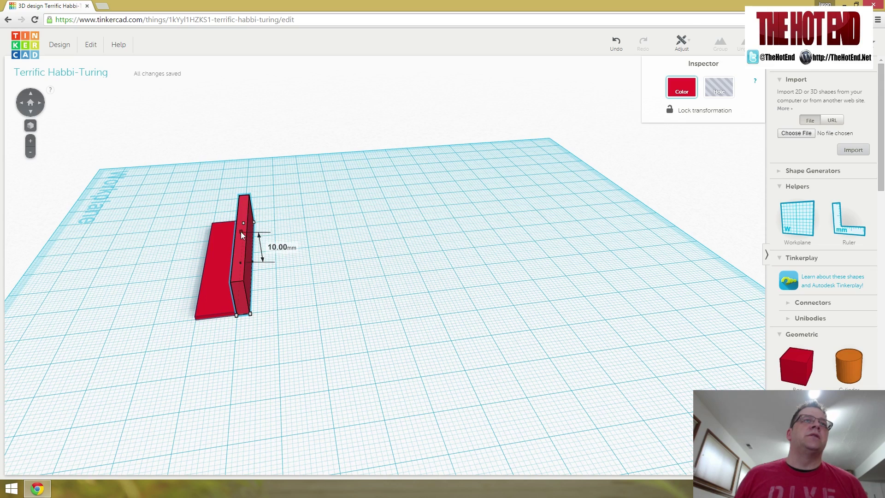
click(279, 339)
Paste another copy of the thin strip against the wall's other side and raise it into a thicker block.
key(ctrl+v)
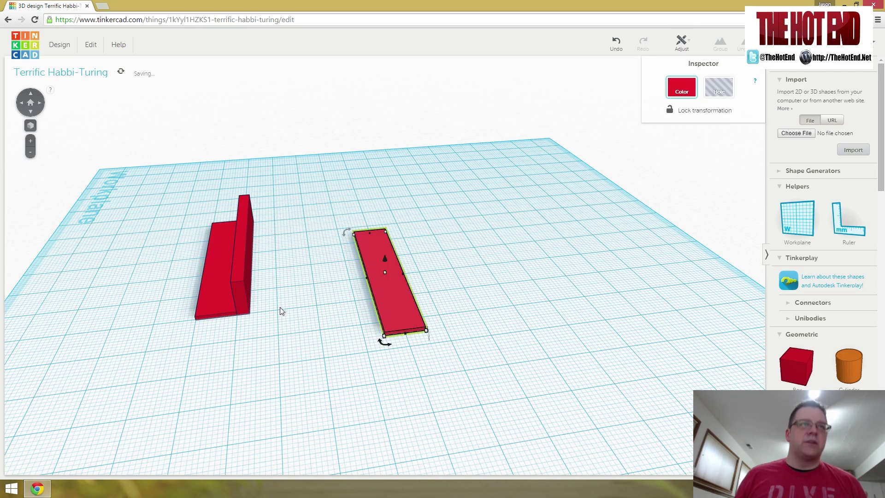
drag(331, 303, 271, 303)
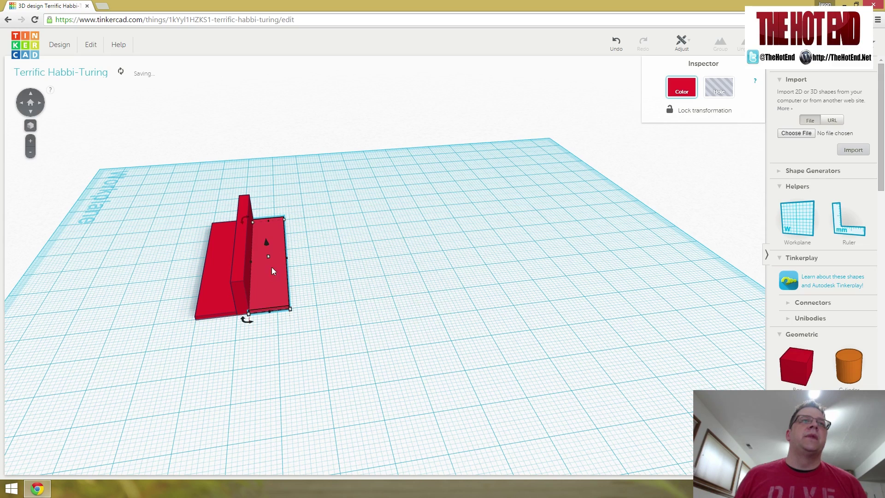
drag(268, 255, 265, 246)
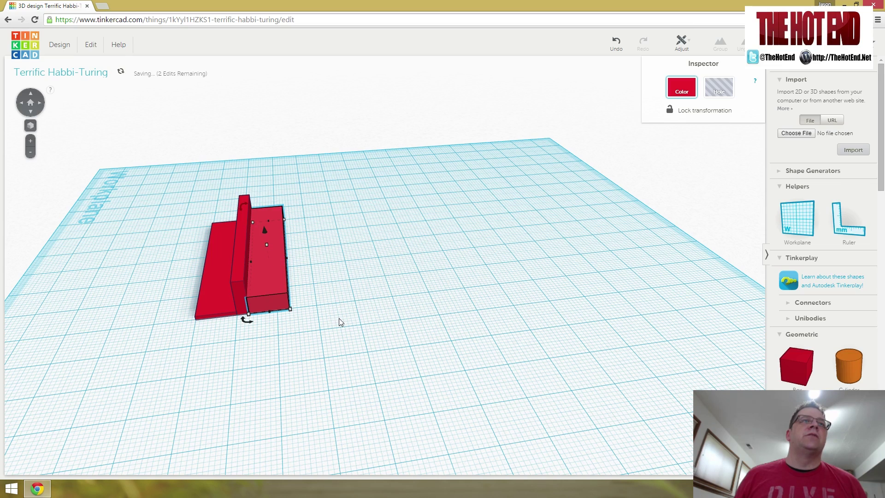
Make the upright wall slightly taller and the thick block beside it slightly lower.
click(237, 278)
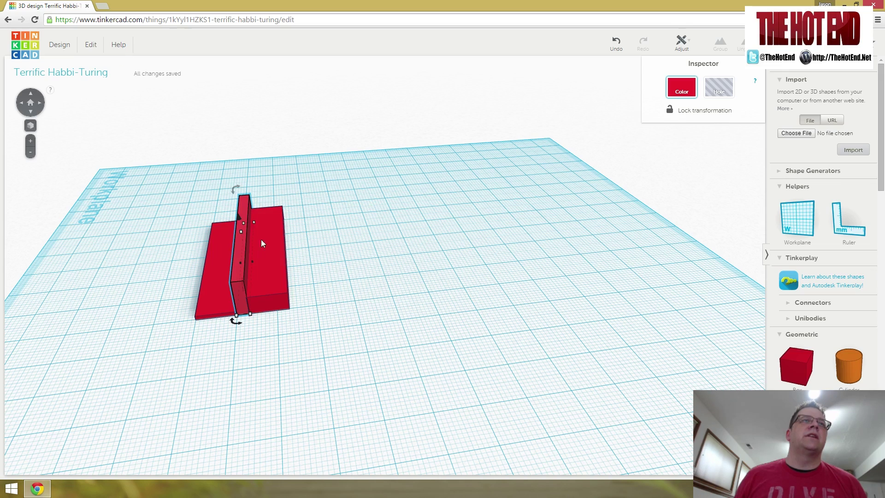
drag(241, 231, 266, 248)
click(261, 267)
click(371, 311)
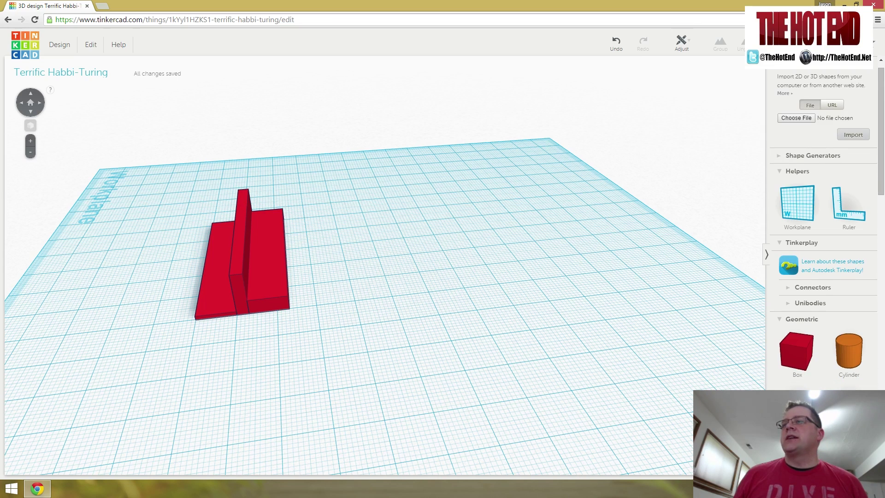
Add a wedge on the thick block against the wall, then narrow and lower it to form a sloped brace.
scroll(385, 313, down, 5)
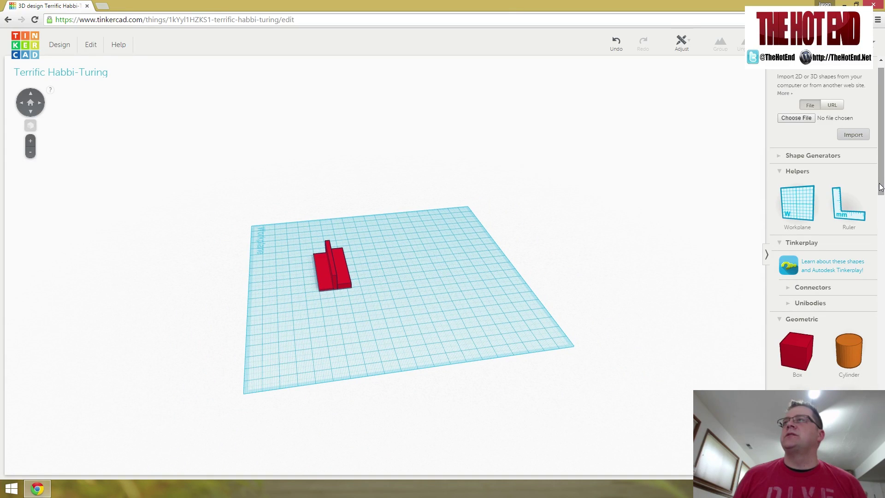
drag(879, 191, 879, 280)
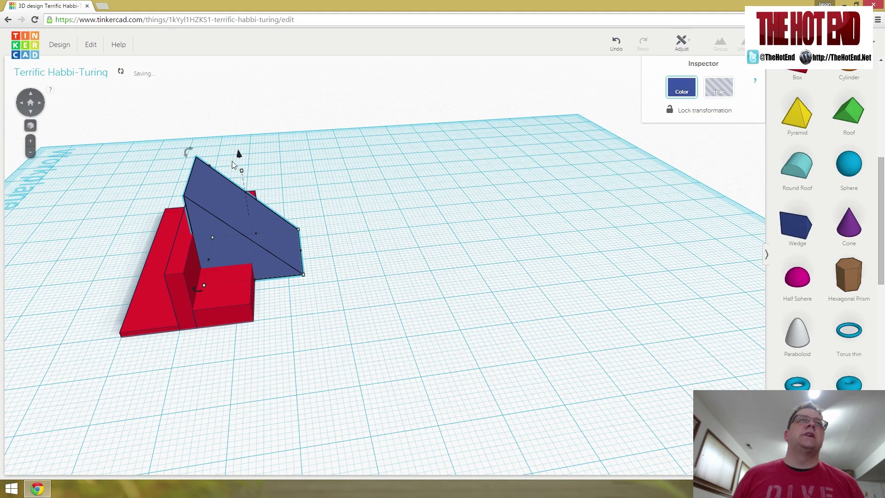
drag(236, 155, 235, 137)
drag(299, 261, 245, 259)
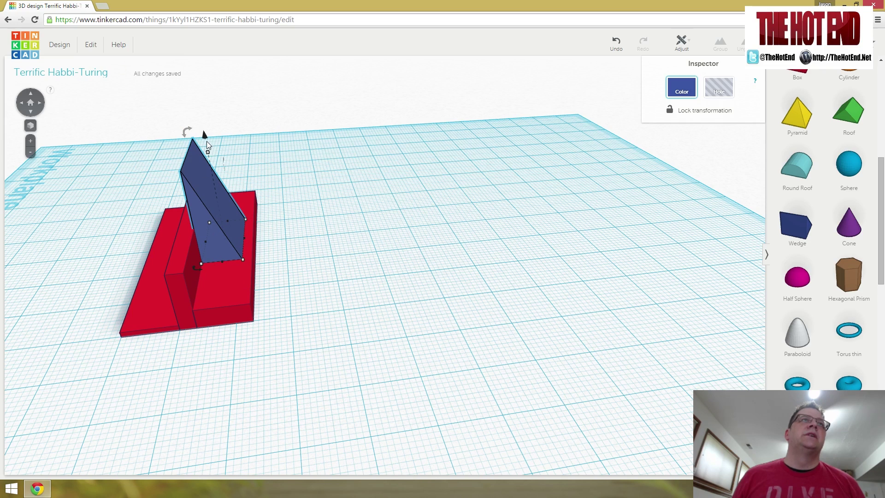
drag(211, 145, 209, 214)
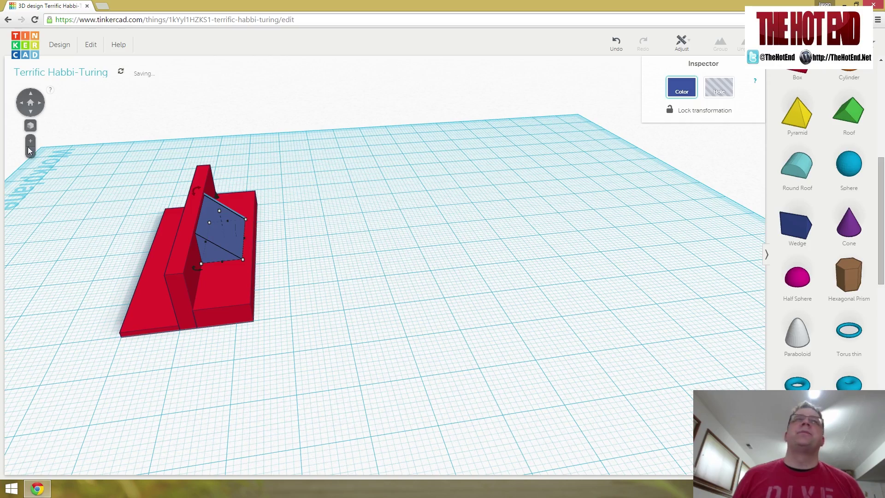
Place a second wedge beside the thin strip, turn it upside down and flatten it to a thin slab.
click(28, 131)
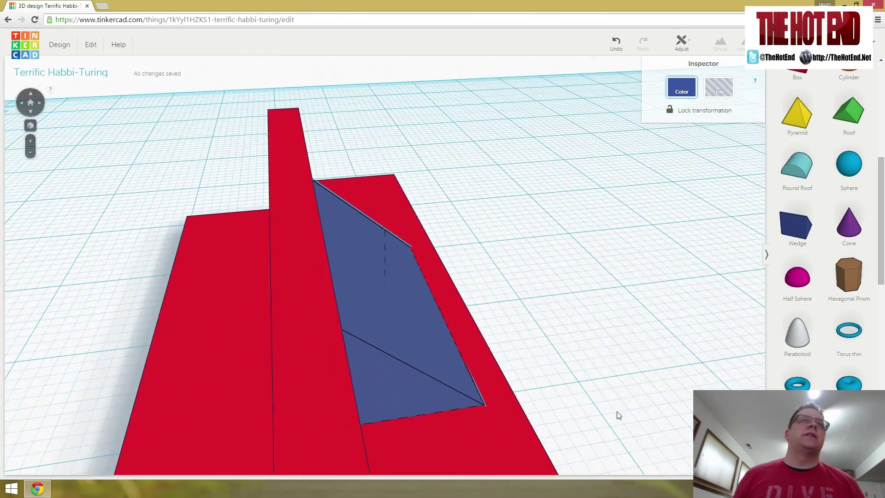
right_drag(619, 415, 493, 337)
scroll(443, 431, down, 5)
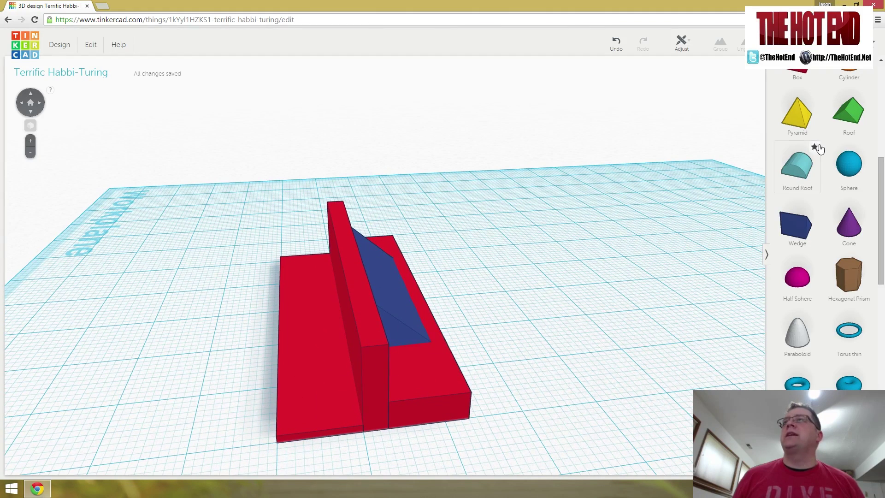
drag(797, 231, 180, 393)
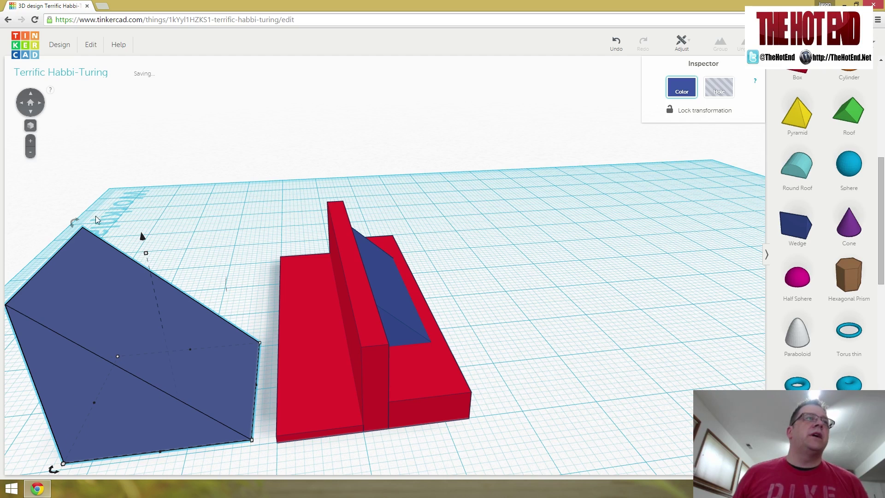
drag(141, 235, 223, 257)
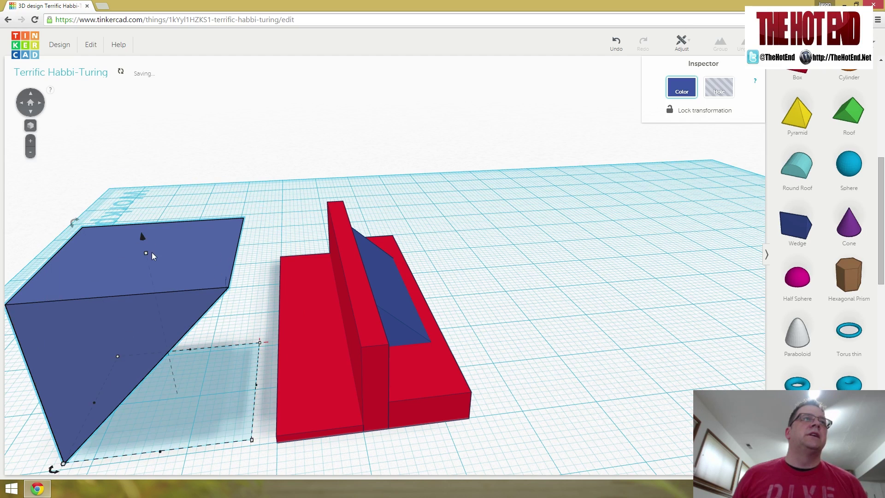
drag(146, 253, 162, 393)
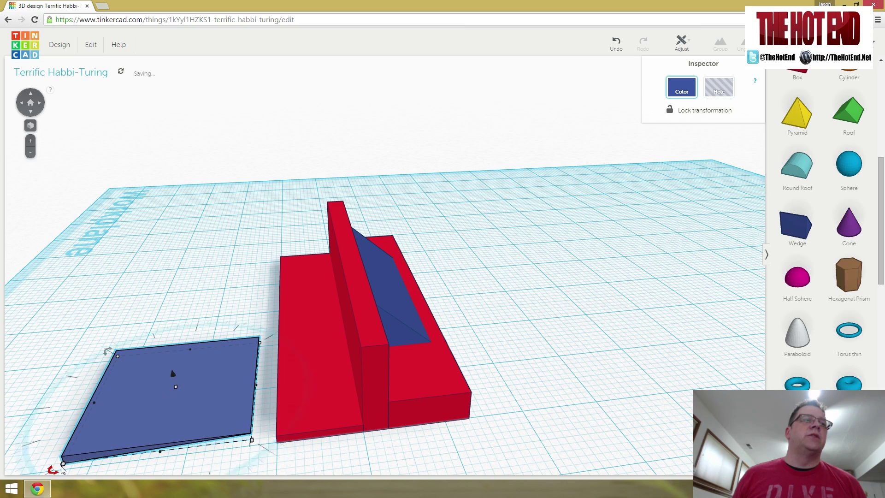
Narrow the flipped wedge to 10 mm and move it over the end of the thin strip, against the wall.
drag(63, 463, 179, 451)
drag(217, 403, 293, 396)
right_drag(292, 395, 307, 369)
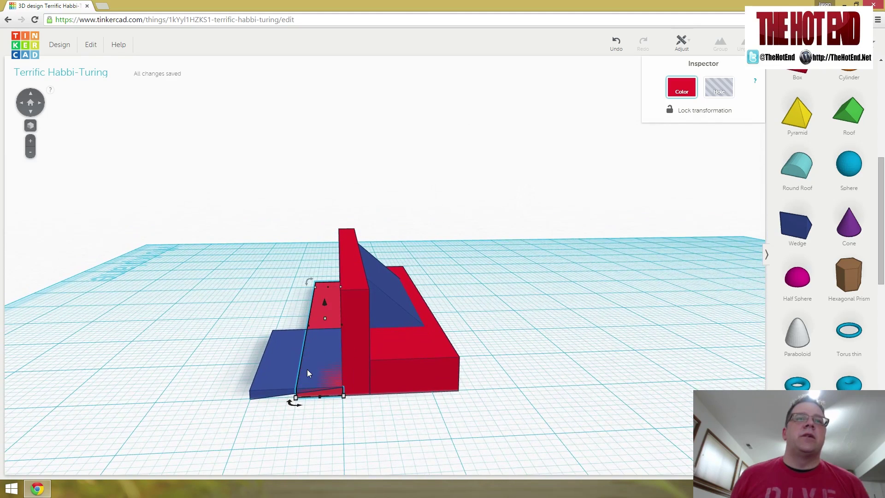
click(273, 375)
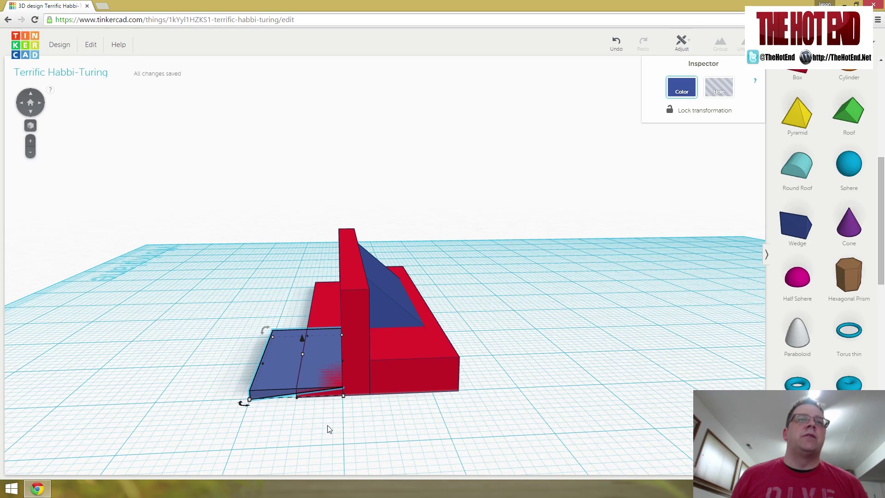
Stretch the flipped wedge to 50 mm along the full thin strip and turn it into a hole.
right_drag(329, 428, 532, 410)
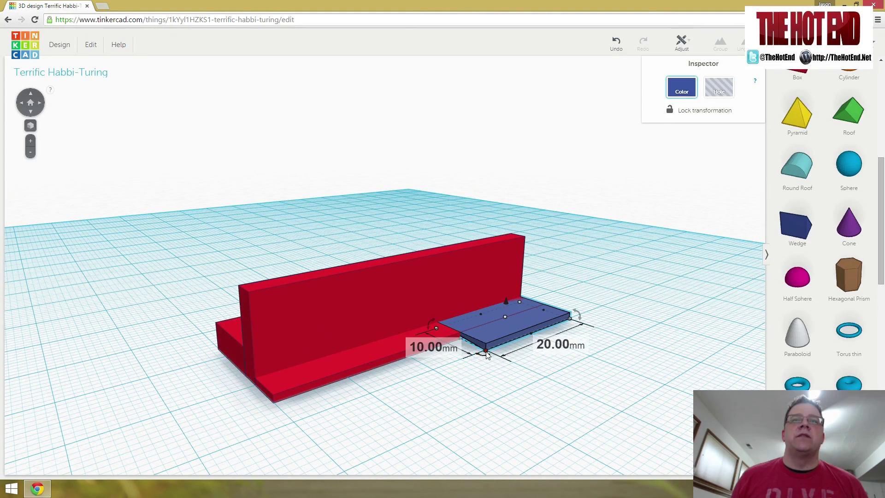
drag(490, 352, 295, 426)
right_drag(424, 386, 567, 261)
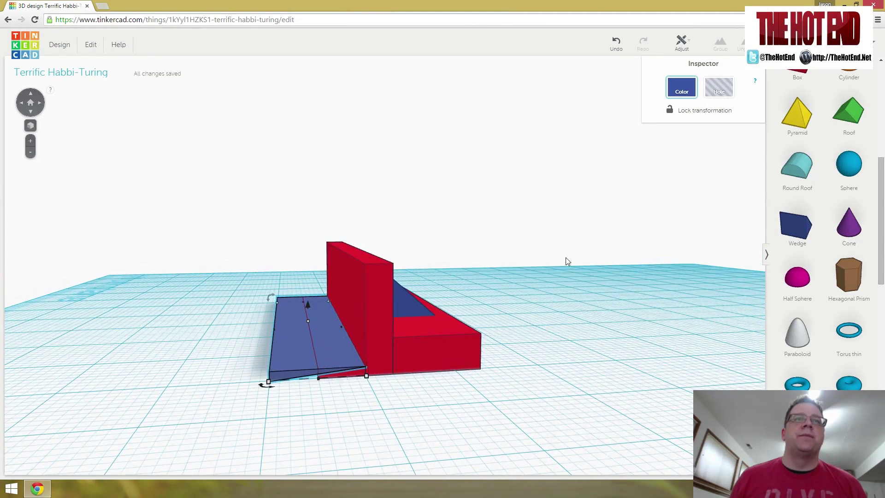
click(718, 97)
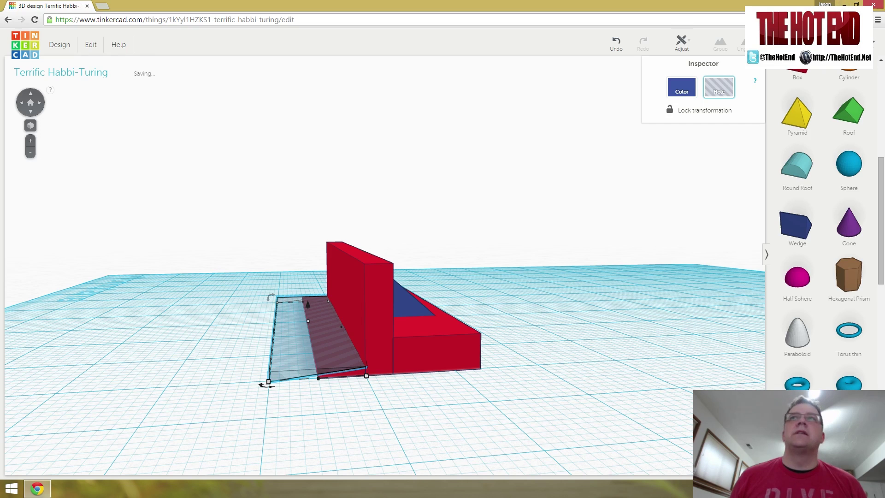
Duplicate the wedge hole, align the copy with the thin strip's outer edge and narrow it to cut a steeper bevel.
scroll(306, 371, down, 3)
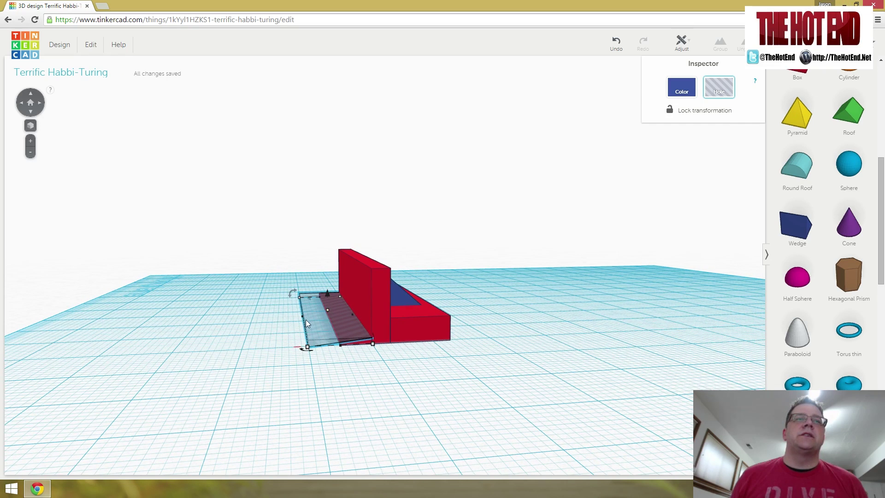
drag(311, 322, 362, 331)
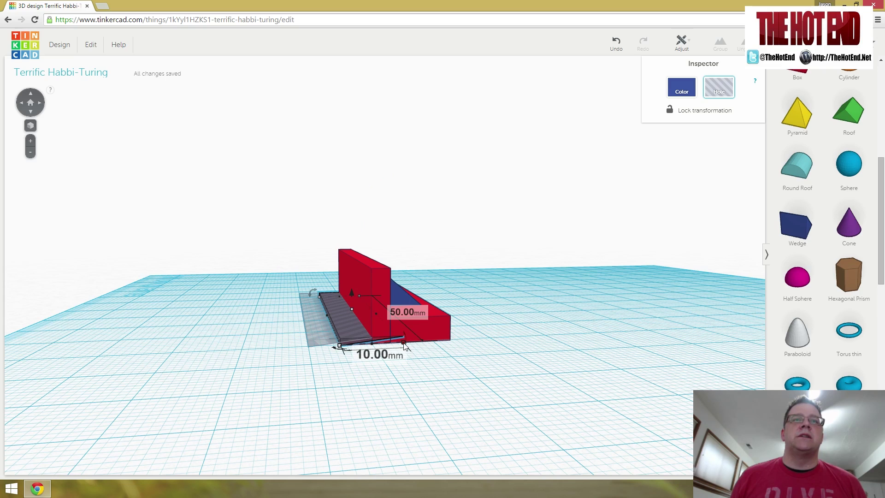
drag(403, 345, 363, 349)
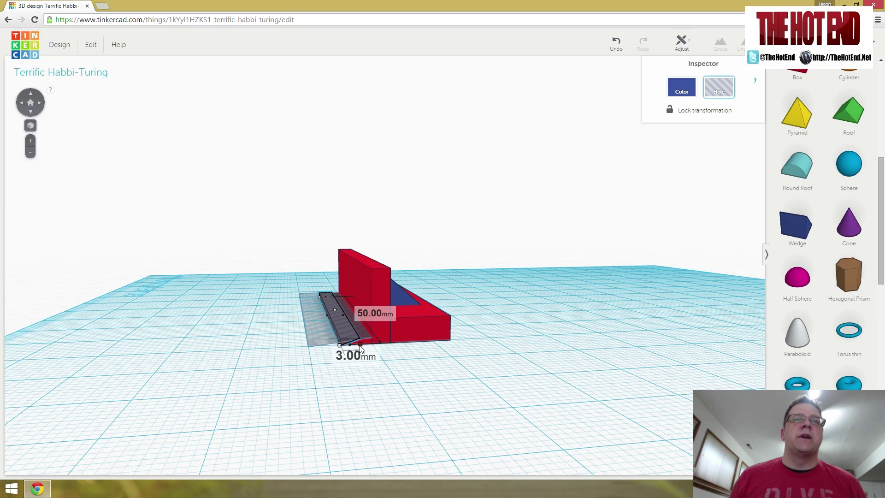
drag(359, 348, 357, 346)
scroll(358, 355, up, 4)
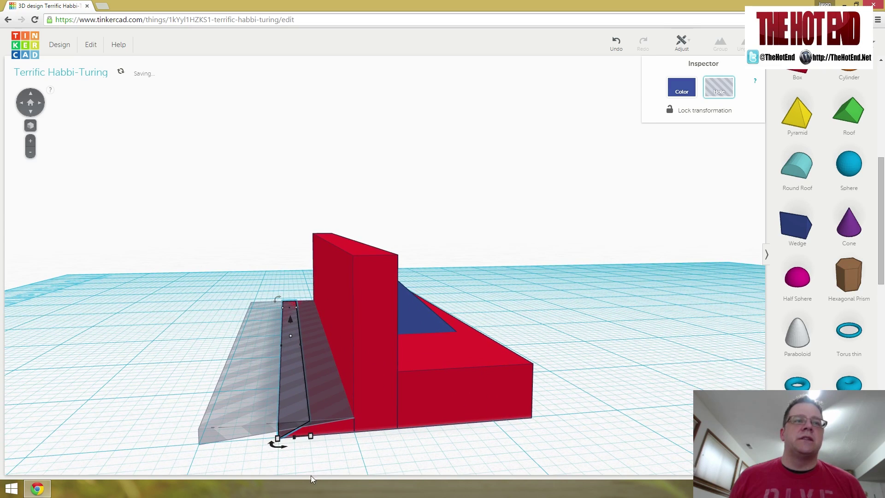
Group both wedge holes with the thin strip to cut its sloped, bevelled edge.
click(30, 126)
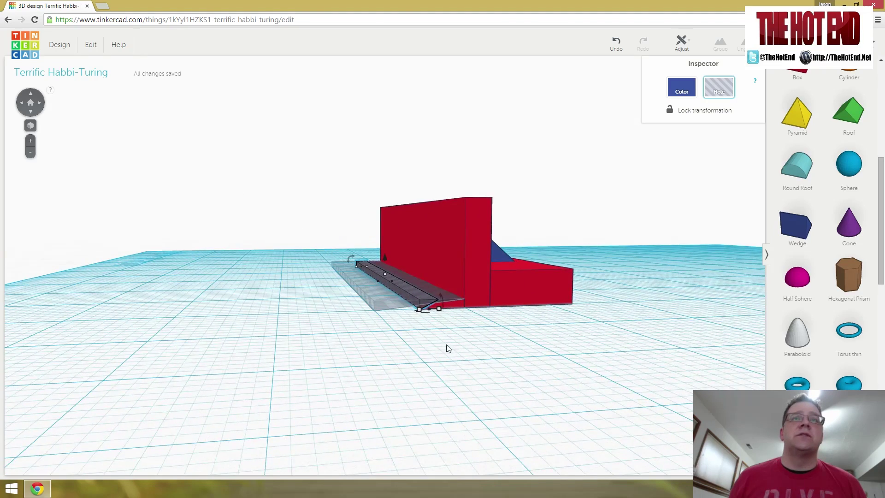
scroll(447, 348, up, 5)
right_drag(561, 392, 441, 341)
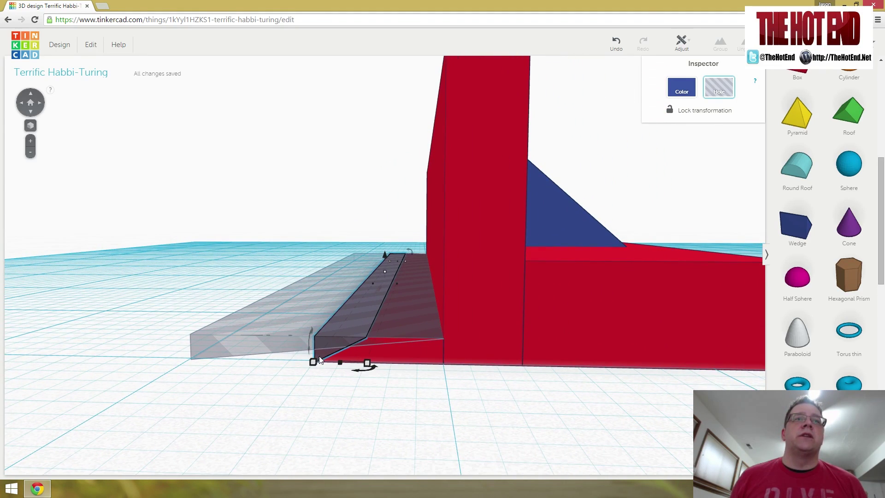
shift+click(296, 328)
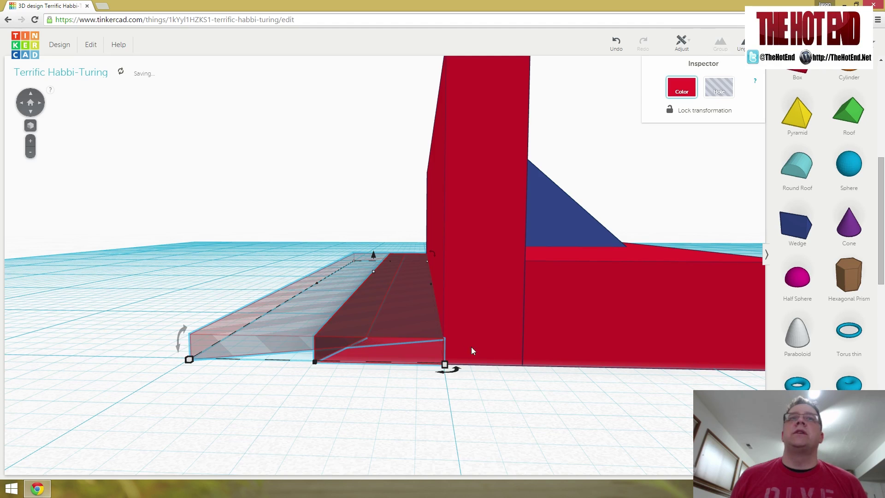
Add a cylinder beside the thick block and reshape it into a tall, slim rod.
right_drag(417, 439, 373, 445)
scroll(424, 441, down, 5)
drag(849, 69, 513, 304)
scroll(646, 347, down, 3)
scroll(441, 272, up, 2)
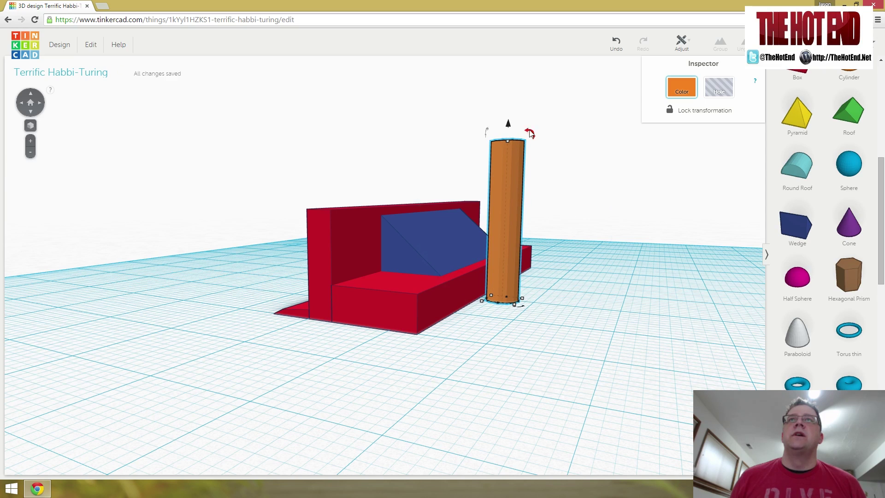
Rotate the rod to horizontal, duplicate it and place one rod through the upright wall at one end, beside the sloped brace.
drag(530, 134, 597, 231)
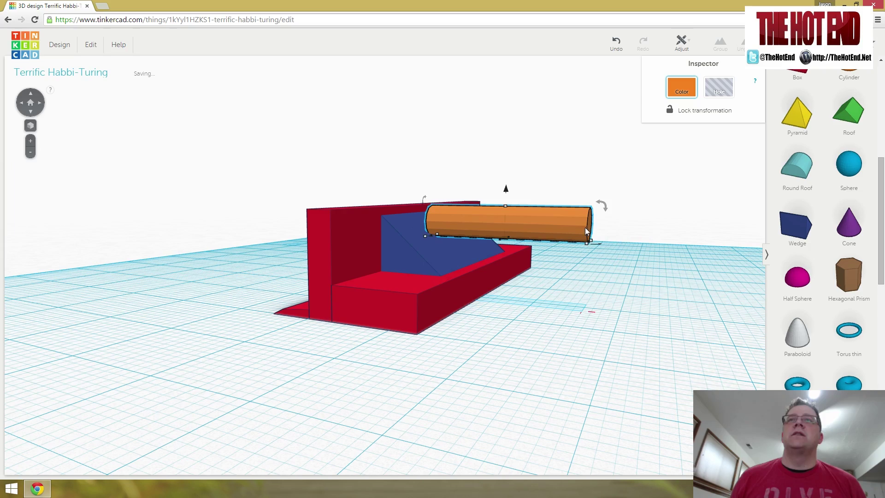
right_drag(654, 244, 558, 395)
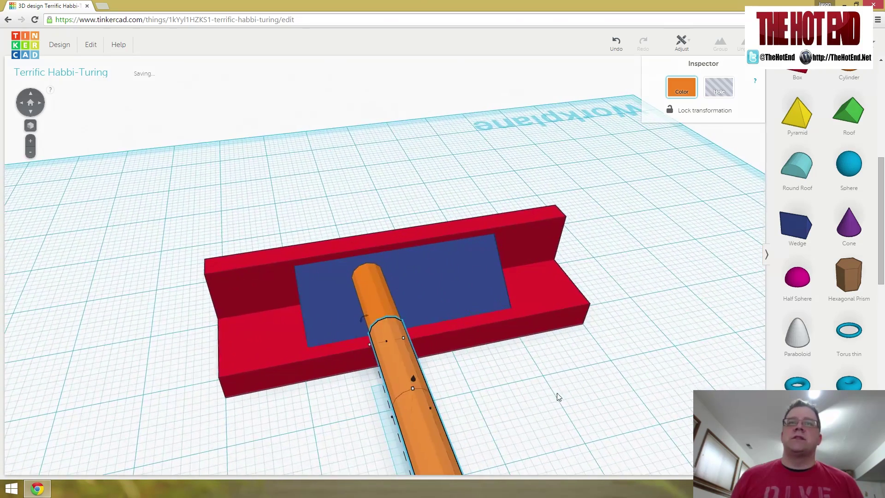
drag(406, 444, 549, 277)
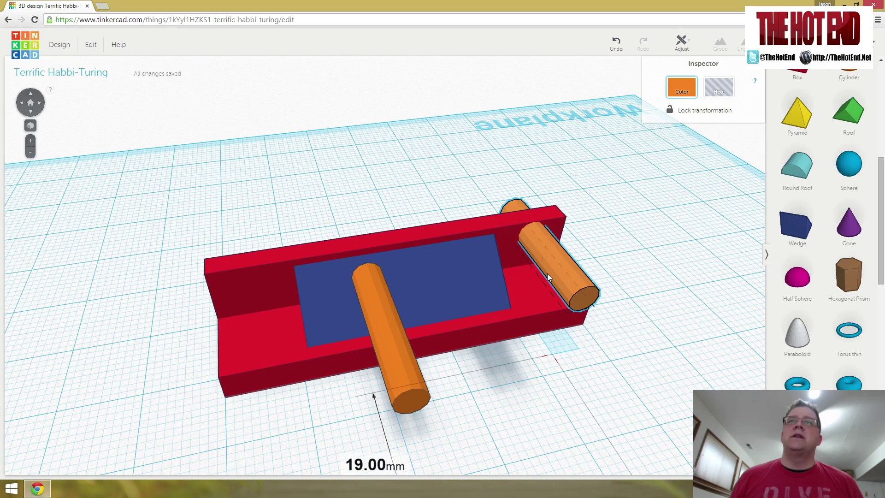
Move the other horizontal rod through the upright wall at the opposite end, on the other side of the sloped brace.
right_drag(636, 333, 572, 395)
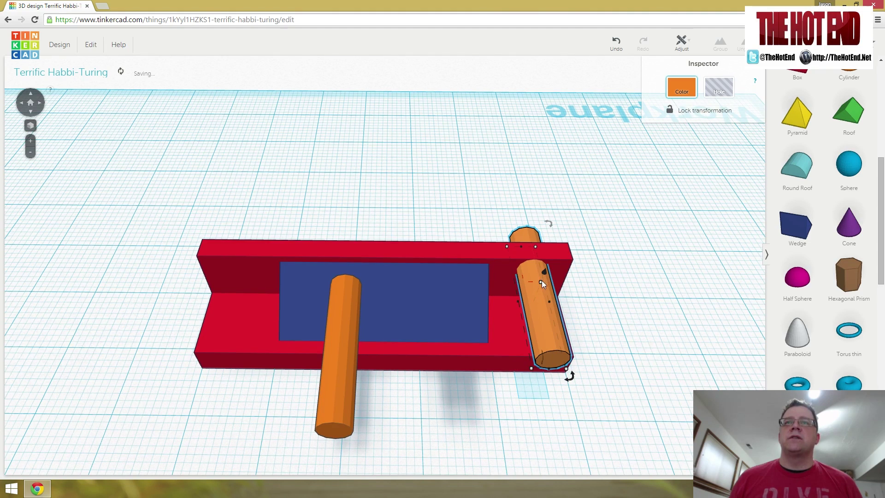
right_drag(646, 363, 649, 311)
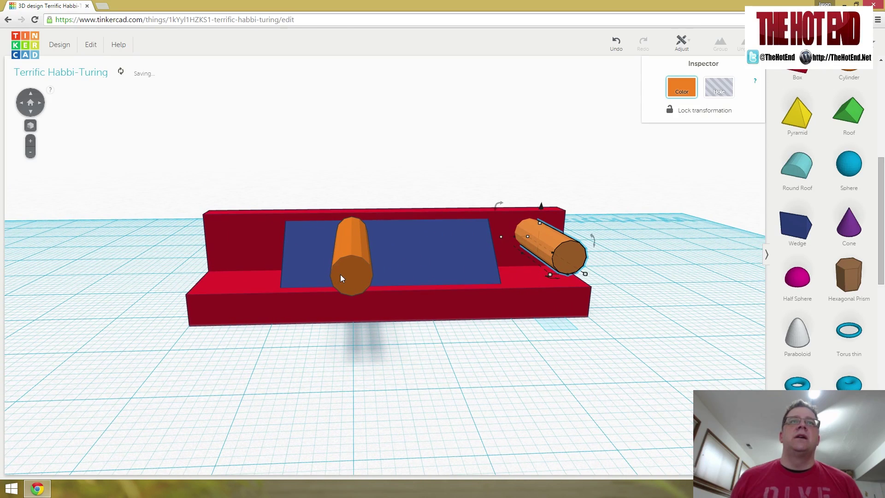
drag(340, 275, 198, 261)
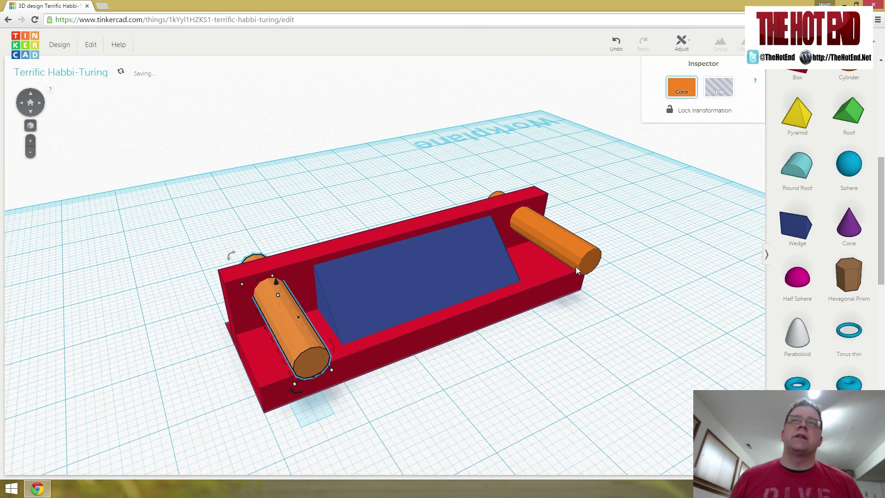
Turn both horizontal rods into holes.
click(573, 244)
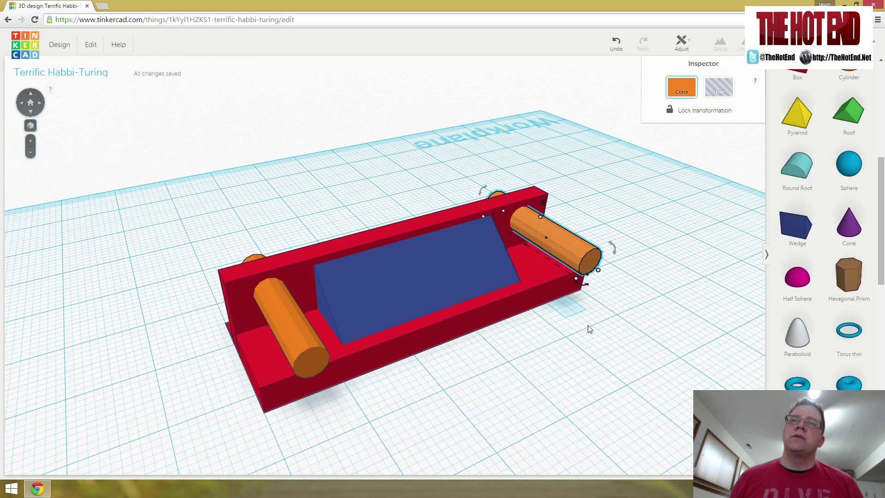
click(284, 333)
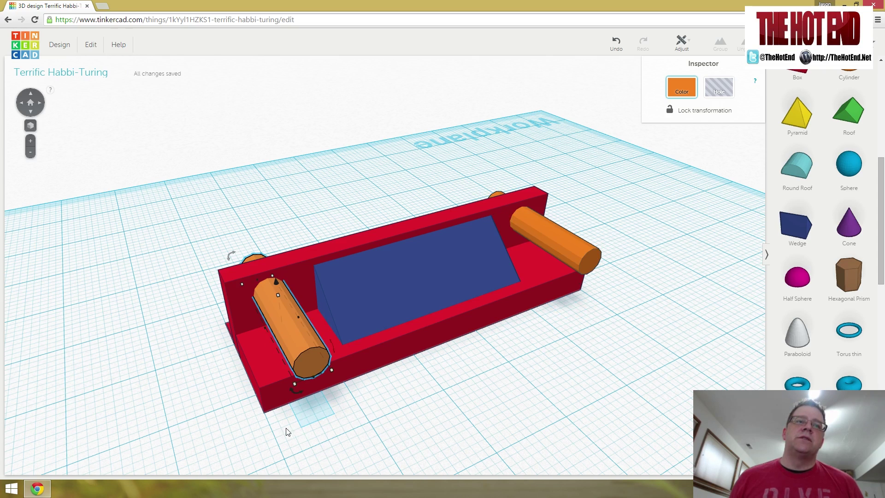
right_drag(452, 411, 559, 389)
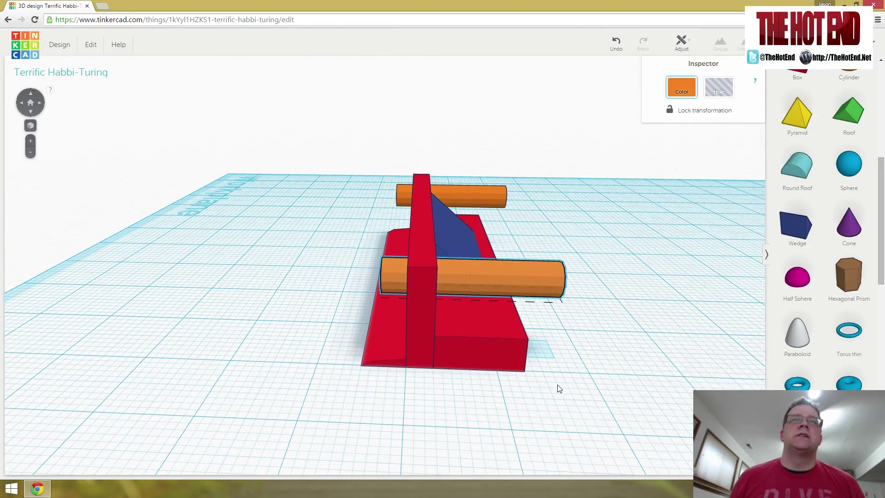
click(722, 94)
click(454, 198)
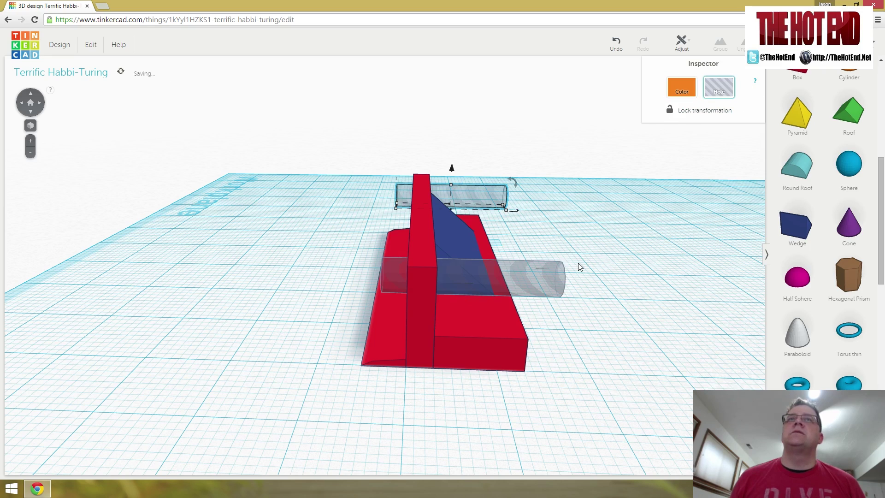
click(649, 264)
Group all the solid parts with both rod holes to cut two round openings through the upright wall.
right_drag(643, 263, 477, 217)
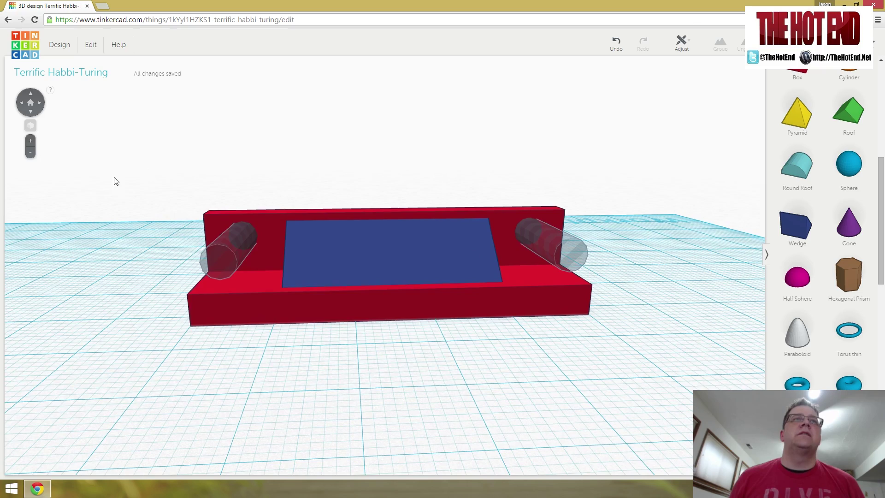
drag(645, 326, 647, 326)
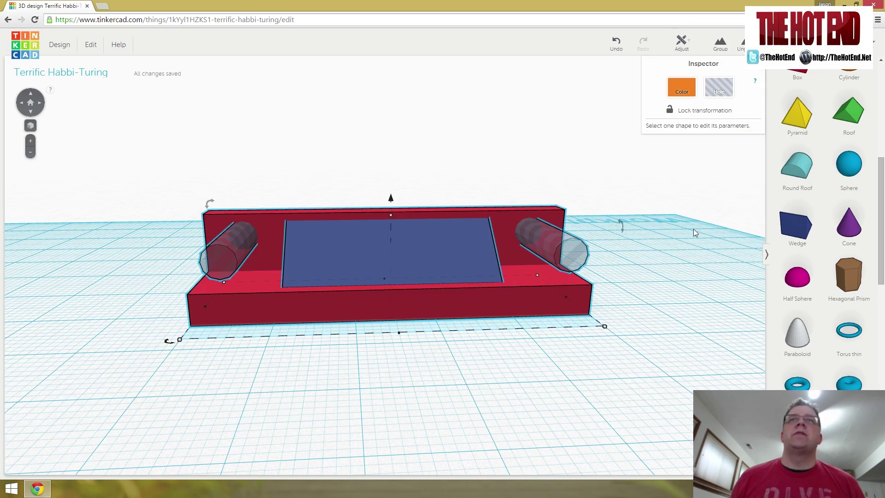
click(723, 44)
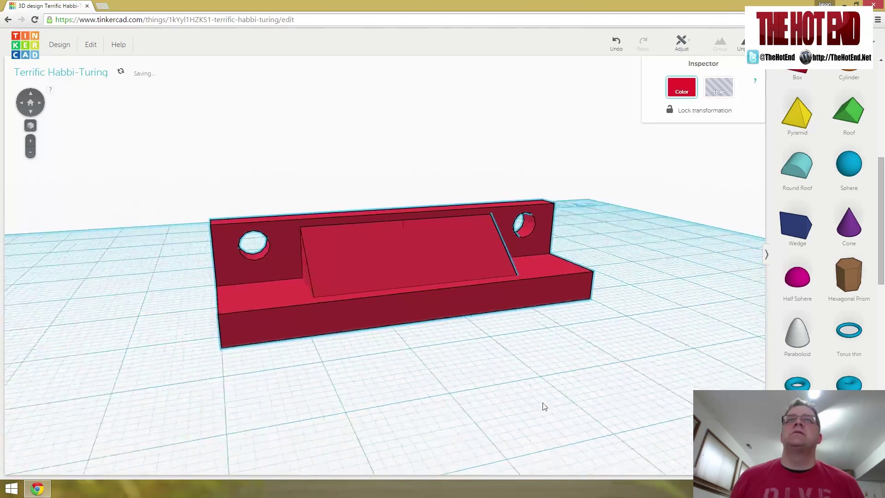